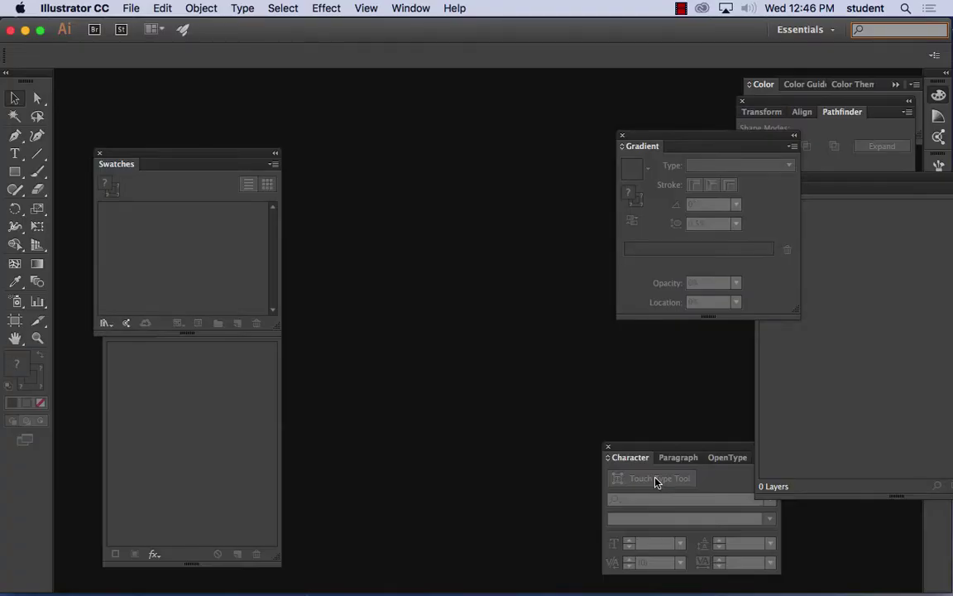
Step: Create a landscape Tabloid document, 17 x 11 in, and paste the copied lighthouse photo into it
left_click(130, 9)
left_click(447, 176)
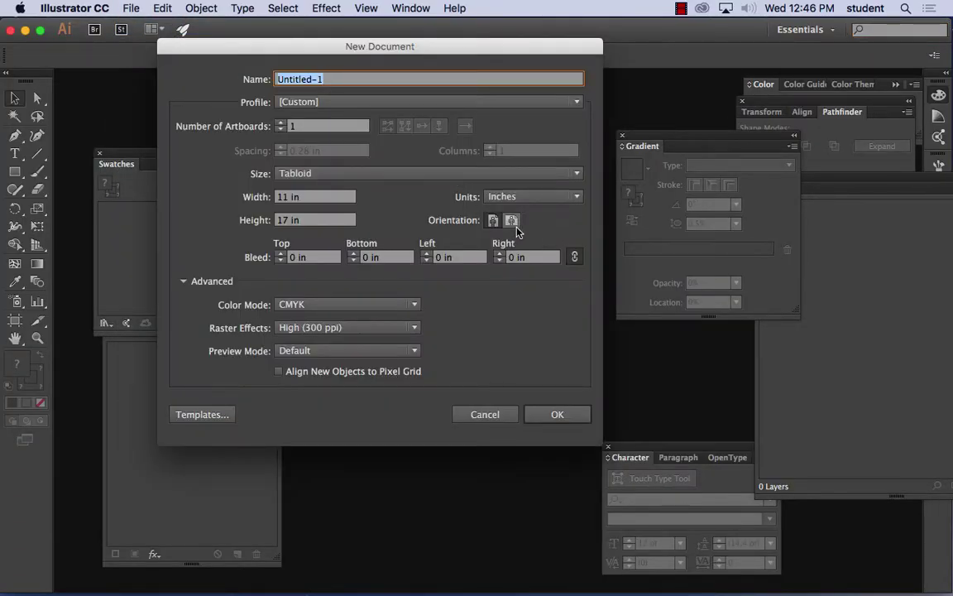
left_click(512, 221)
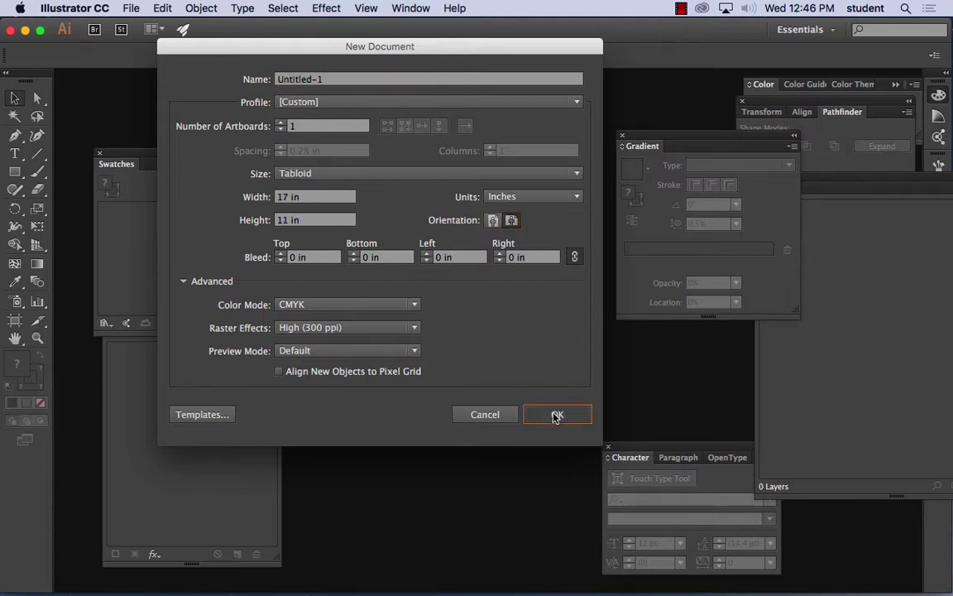
left_click(556, 417)
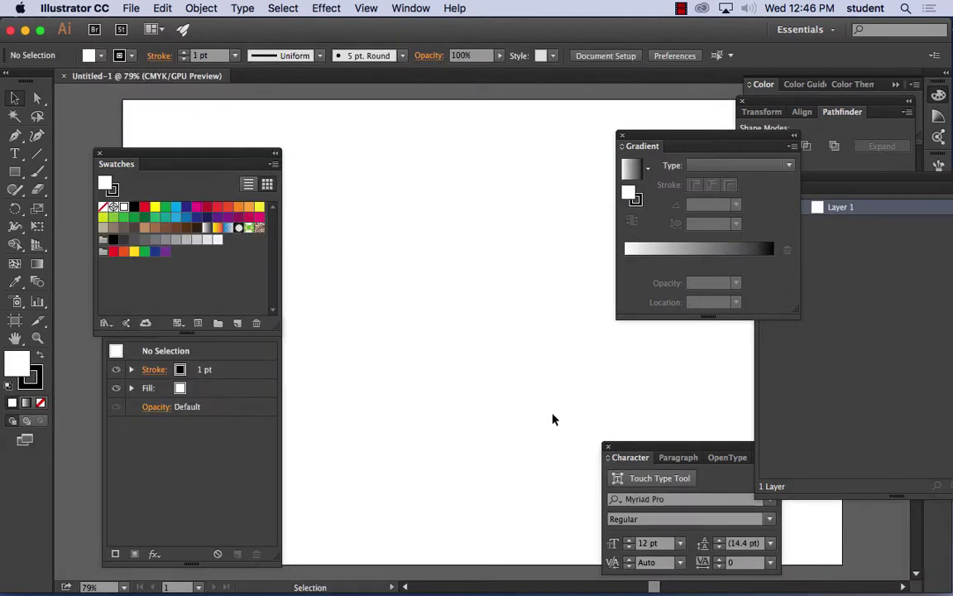
left_click(160, 9)
left_click(175, 91)
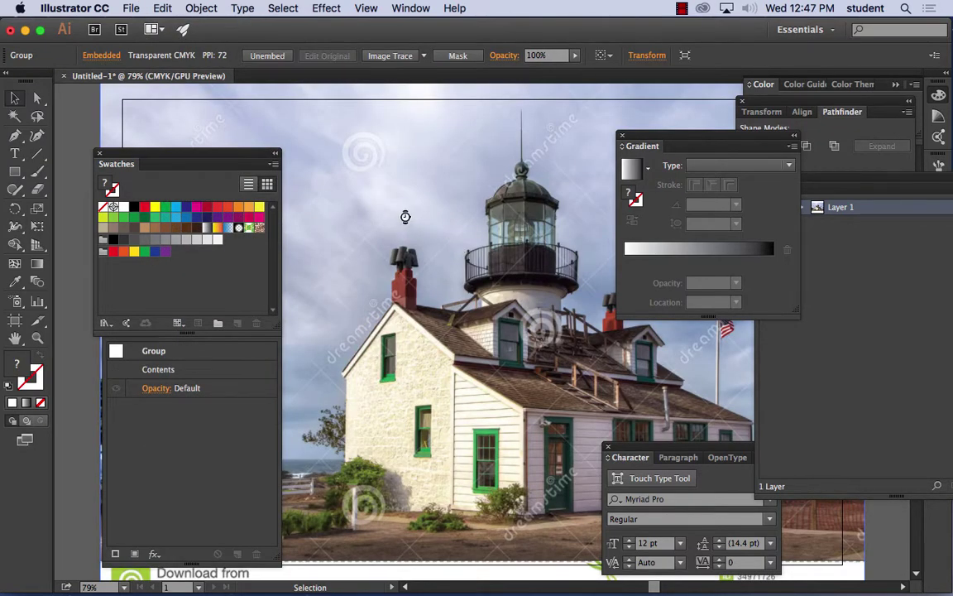
Step: Reset the Essentials workspace and collapse the open Libraries panel to clear the view of the photo
left_click(410, 9)
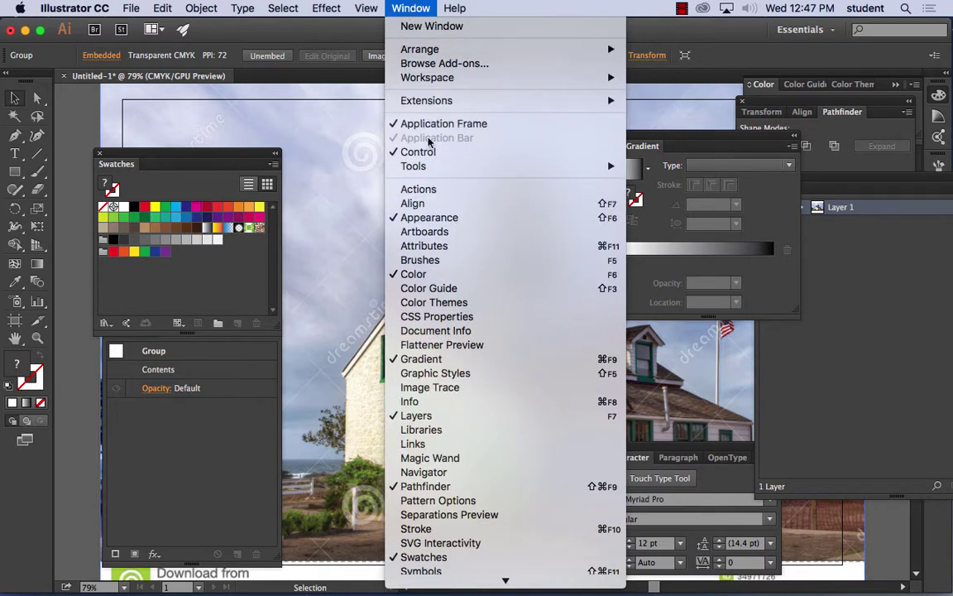
mouse_move(419, 81)
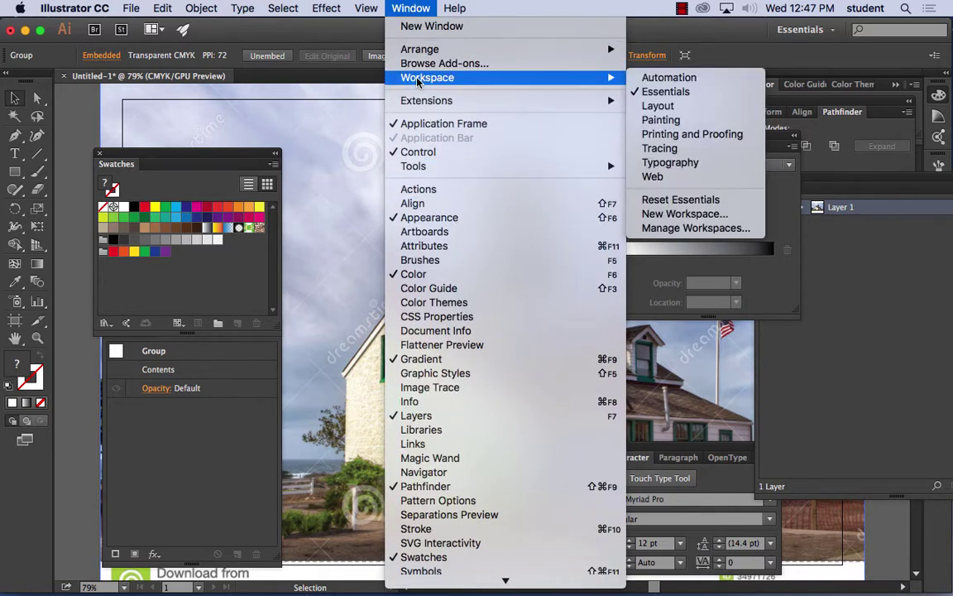
left_click(697, 206)
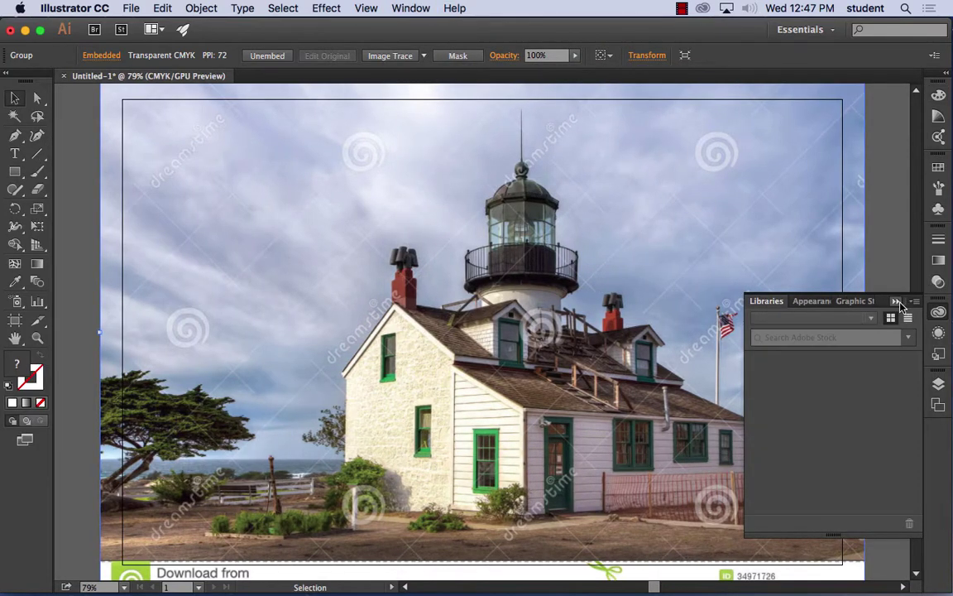
left_click(901, 302)
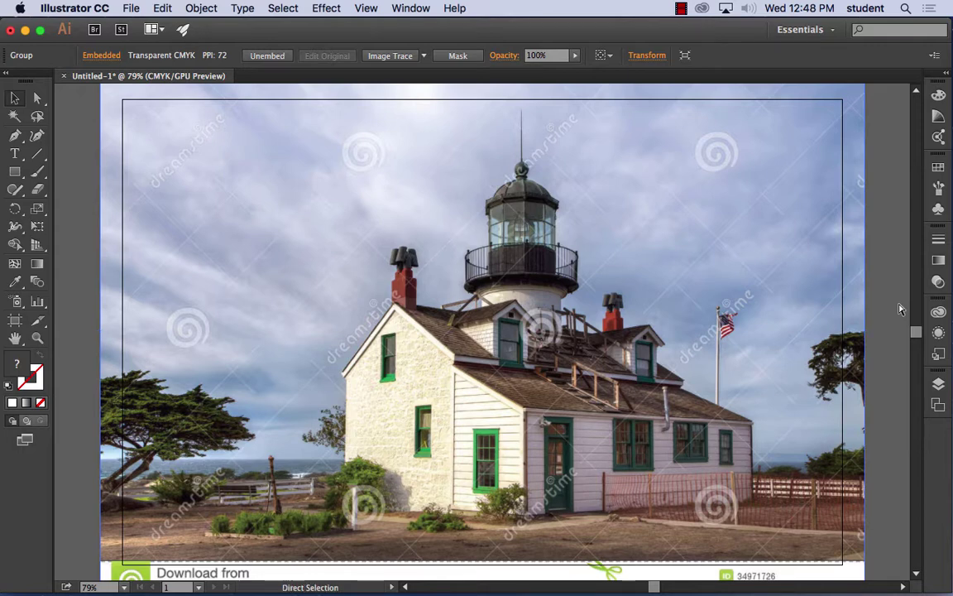
Step: Activate the Perspective Grid Tool to display a two-point perspective grid over the lighthouse photo
key("super+minus")
key("super+minus")
key("super+minus")
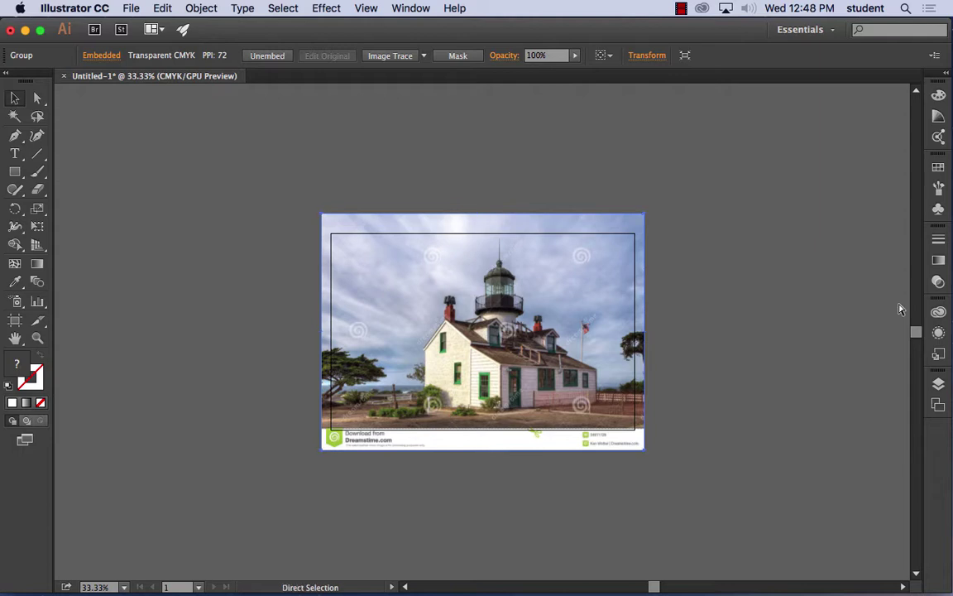
key("super+equal")
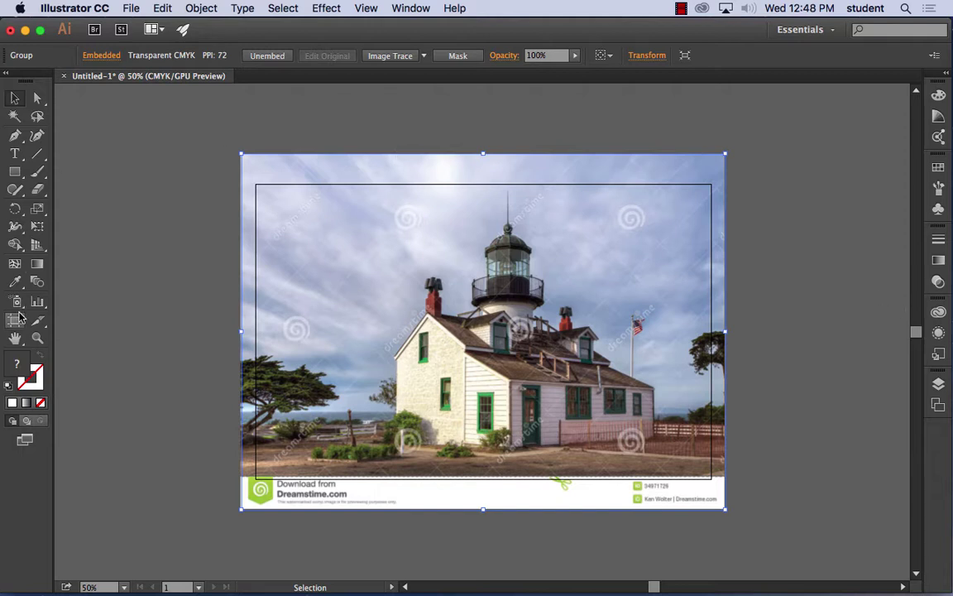
left_click(35, 246)
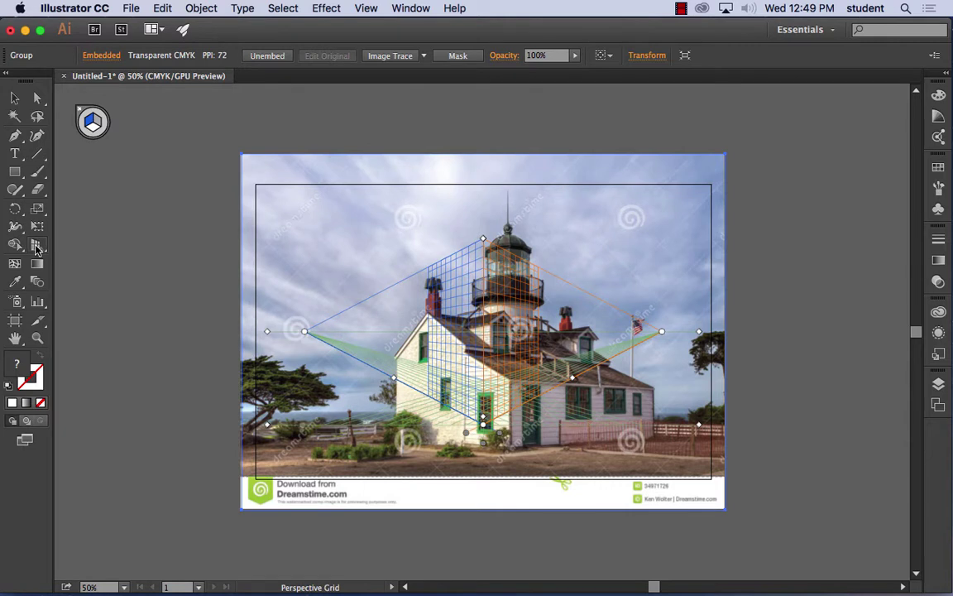
left_click(35, 246)
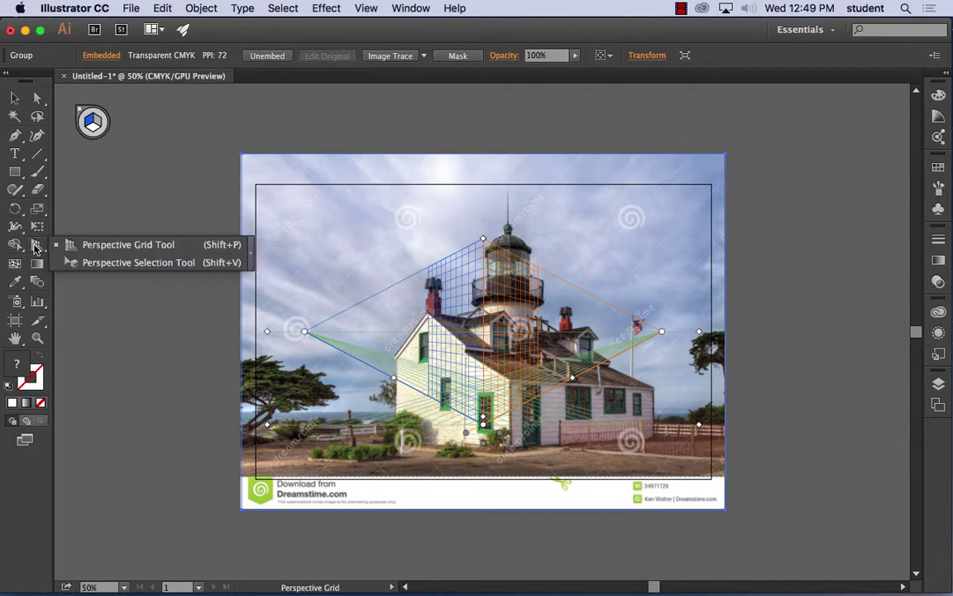
left_click(113, 247)
left_click_drag(43, 246, 139, 249)
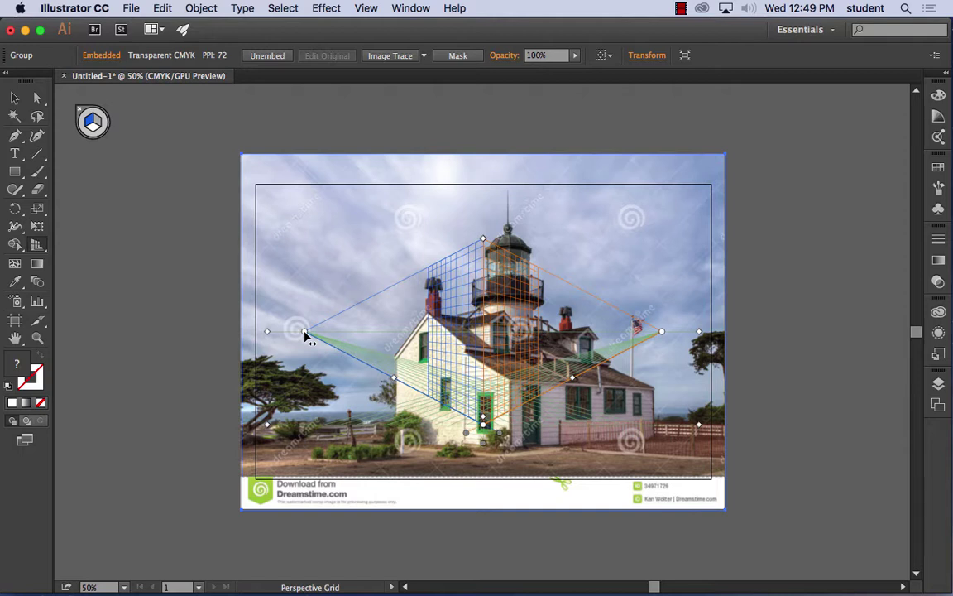
Step: Move the perspective grid down to the lower edge of the photo's ground and place its horizon line near the sea horizon
left_click_drag(269, 334, 263, 407)
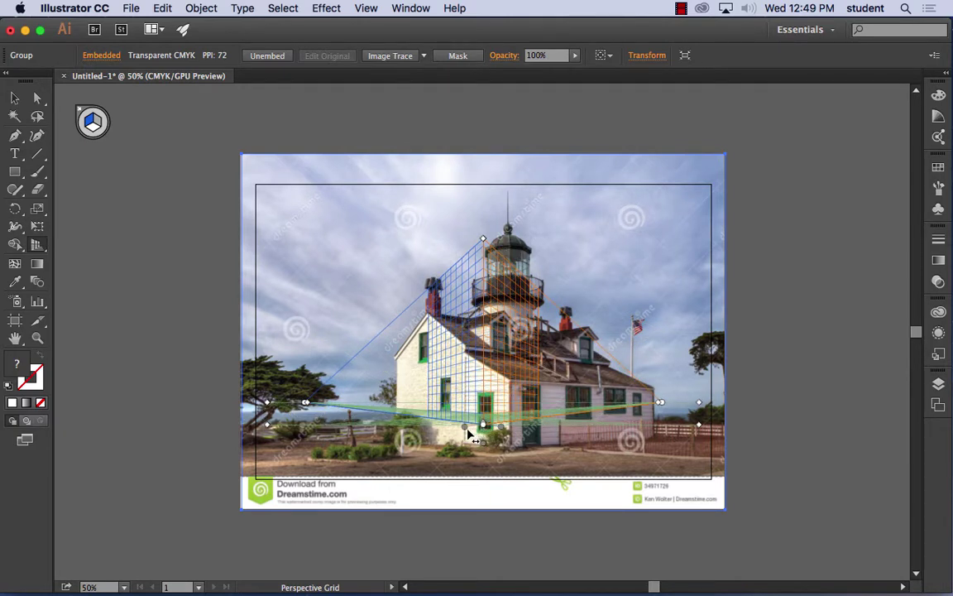
left_click_drag(468, 432, 485, 430)
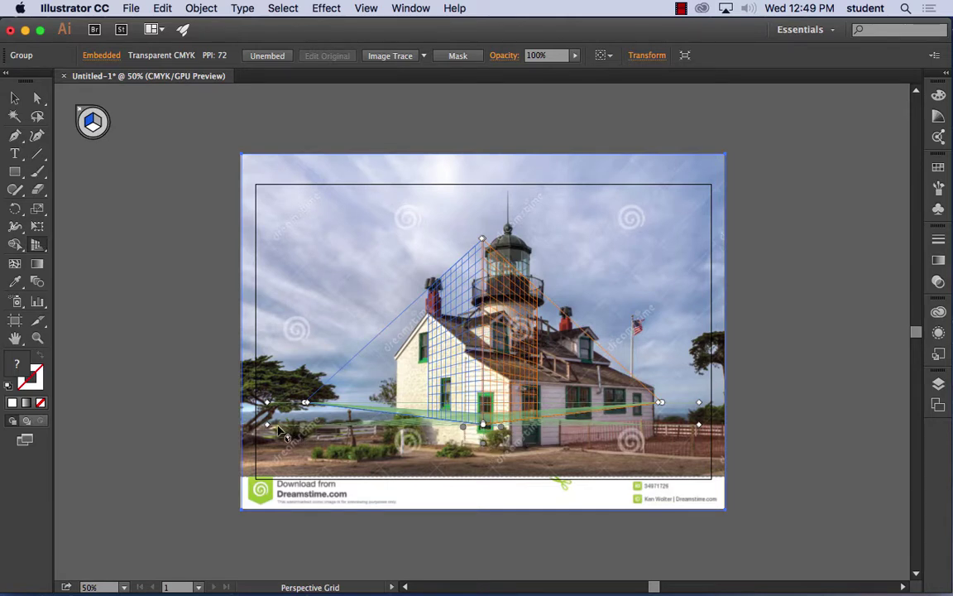
left_click_drag(268, 425, 265, 475)
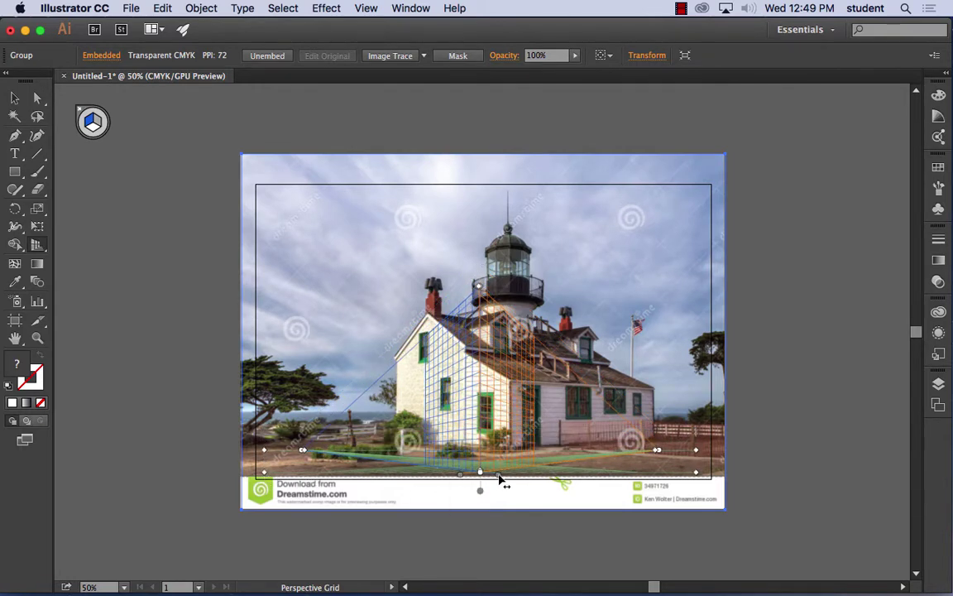
left_click_drag(265, 476, 268, 414)
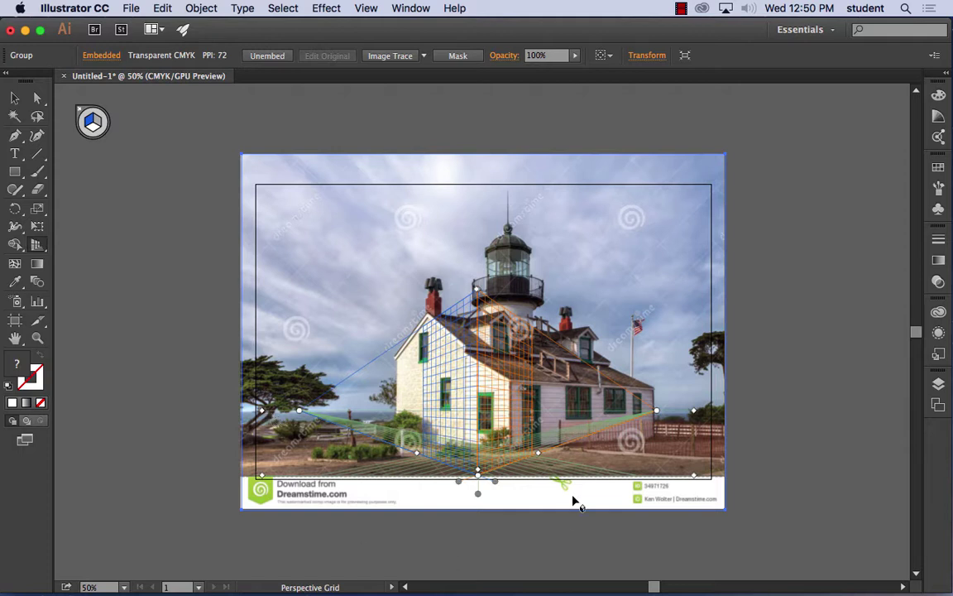
Step: Move the right vanishing point well beyond the photo's edge and extend the right grid plane across the building's long side wall
left_click_drag(695, 416, 861, 424)
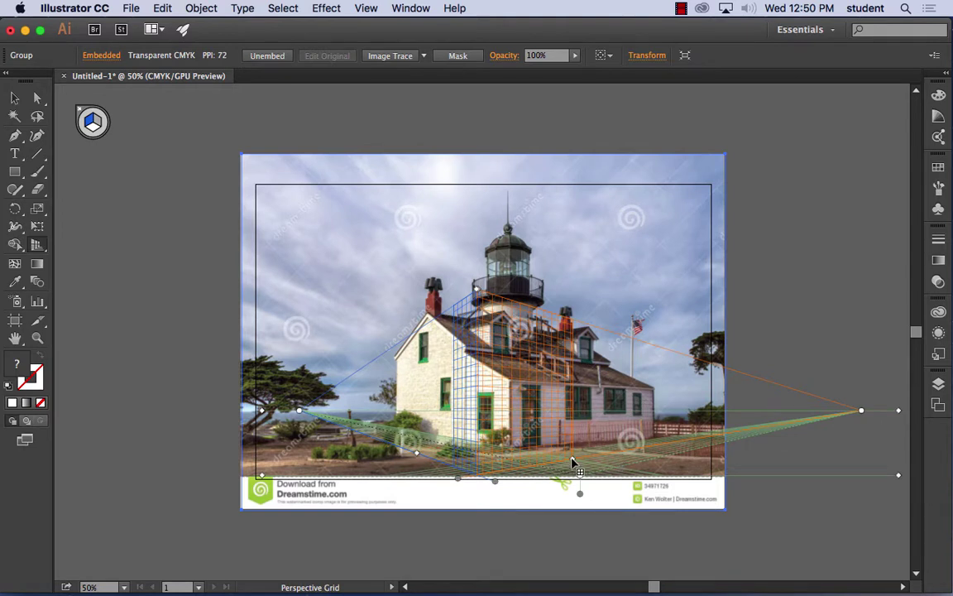
left_click_drag(575, 461, 676, 440)
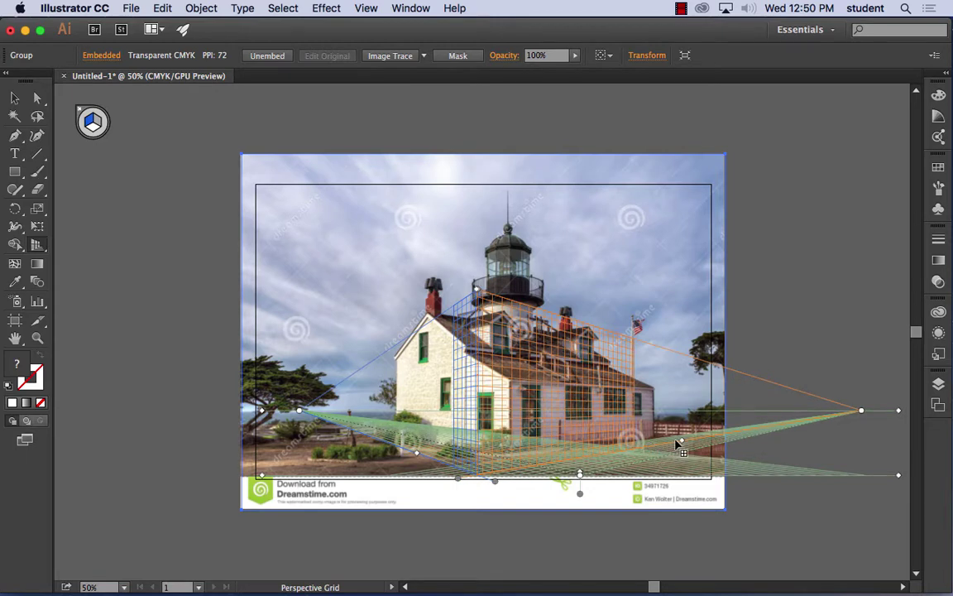
left_click_drag(862, 413, 899, 410)
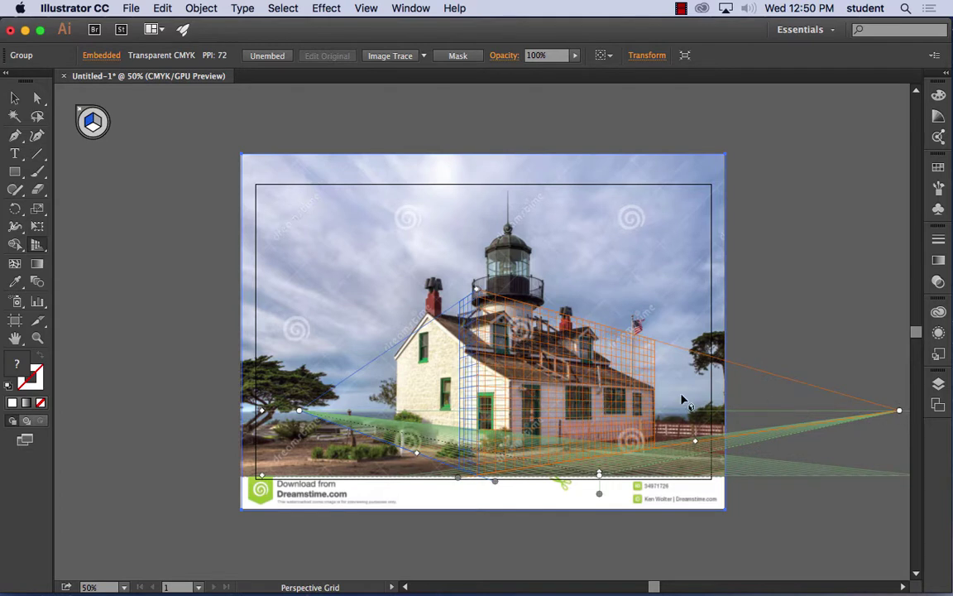
Step: Adjust the grid's vertical extent around the roof and lighthouse railing, and shift both wall planes toward the gable wall
left_click_drag(476, 288, 472, 374)
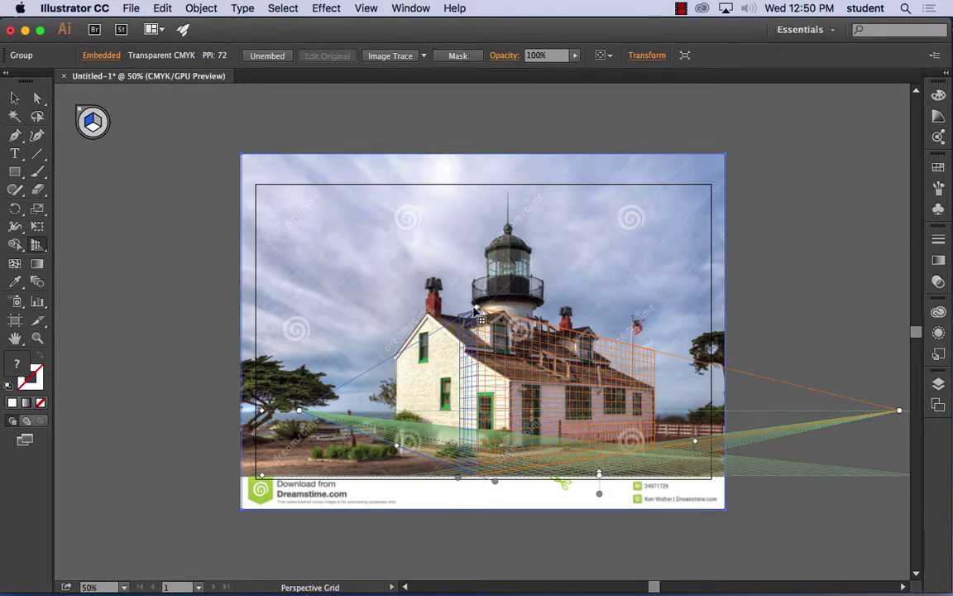
scroll(505, 480, "up", 1)
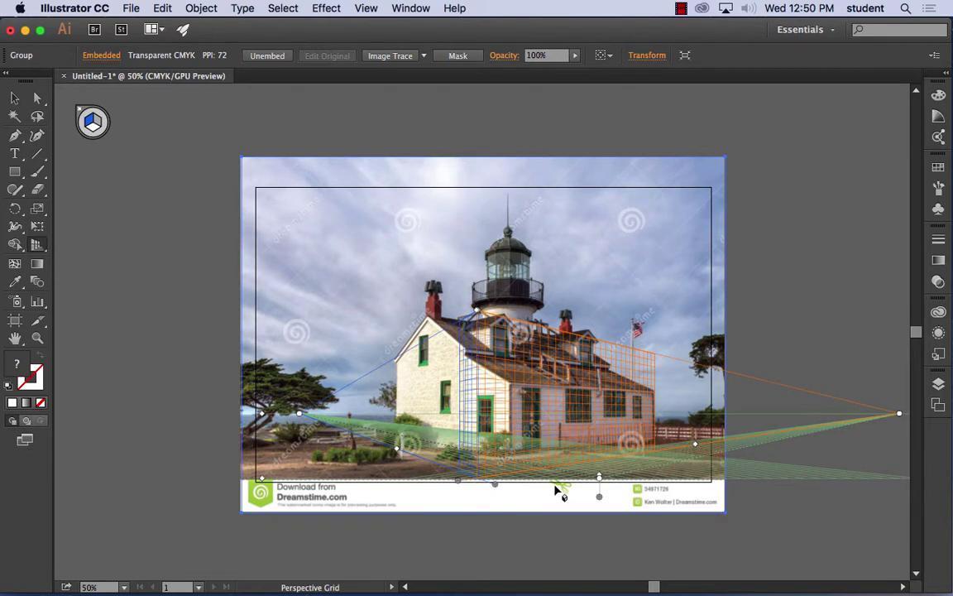
mouse_move(494, 485)
left_mouse_down()
mouse_move(424, 485)
mouse_move(482, 489)
mouse_move(476, 496)
mouse_move(422, 485)
mouse_move(481, 489)
left_mouse_up()
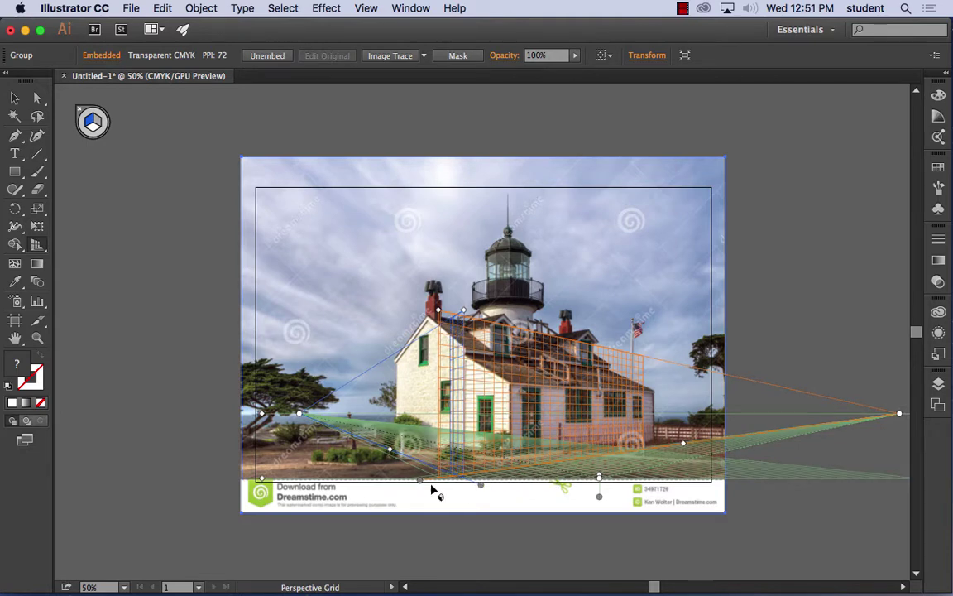
right_click(462, 302)
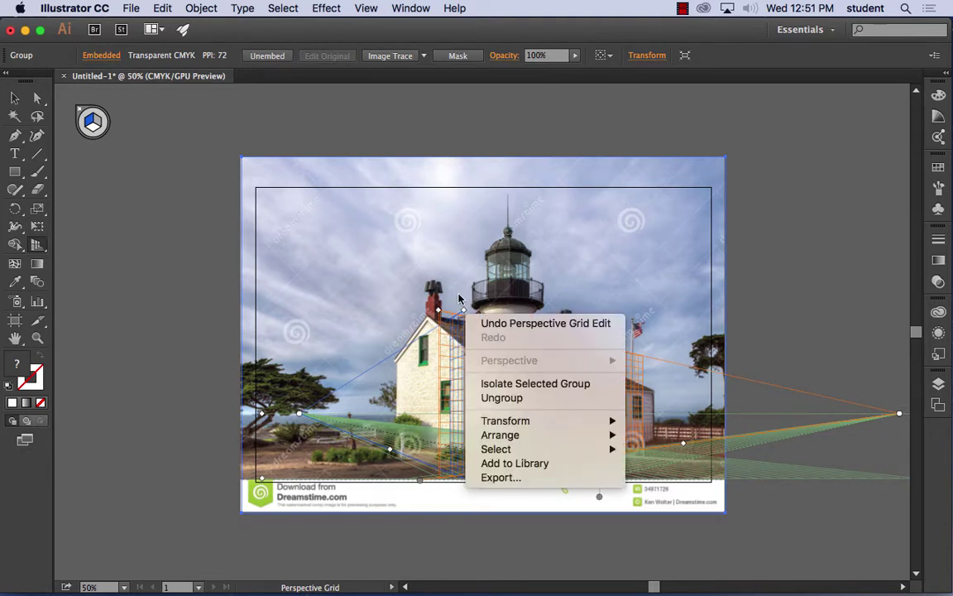
left_click(460, 301)
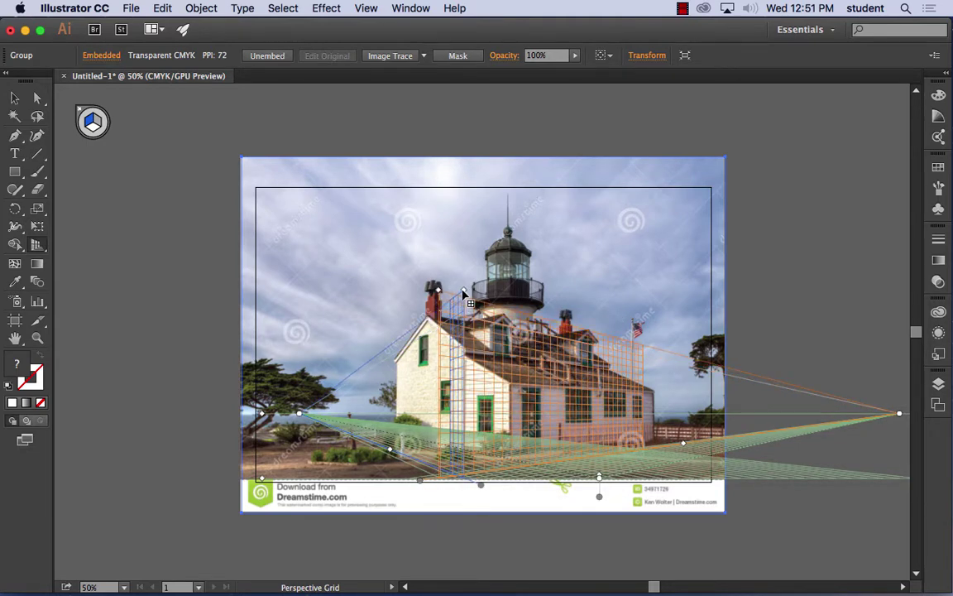
Step: Move the left vanishing point beyond the photo's edge and bring both wall planes together at the building's front corner
left_click_drag(298, 413, 171, 413)
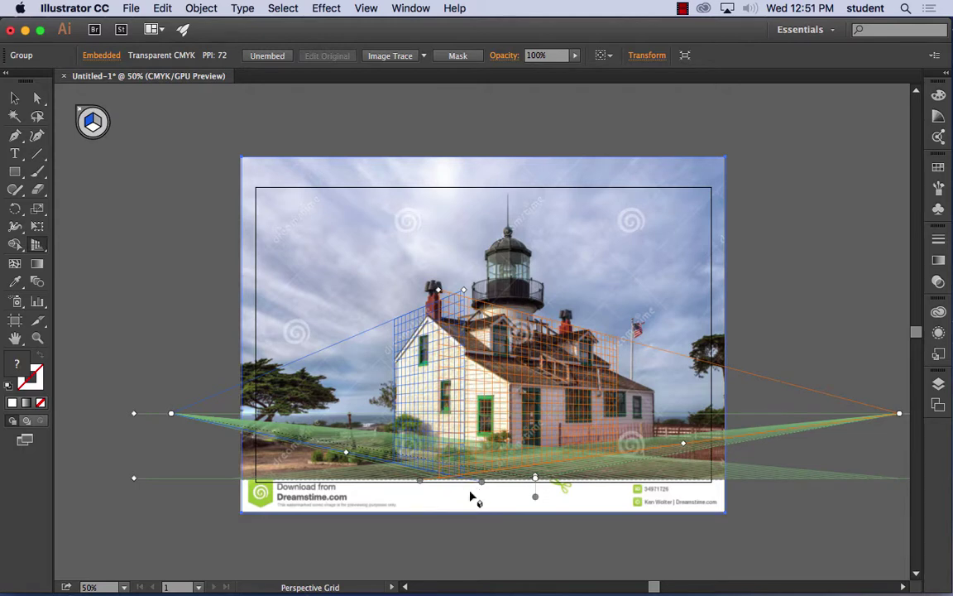
left_click_drag(483, 485, 504, 481)
left_click_drag(356, 451, 346, 448)
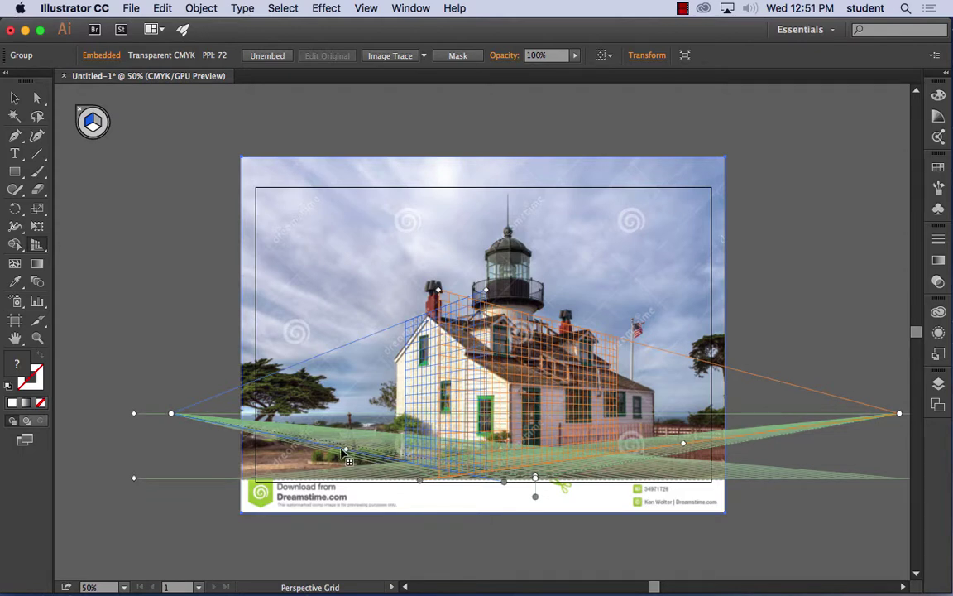
left_click_drag(421, 485, 526, 488)
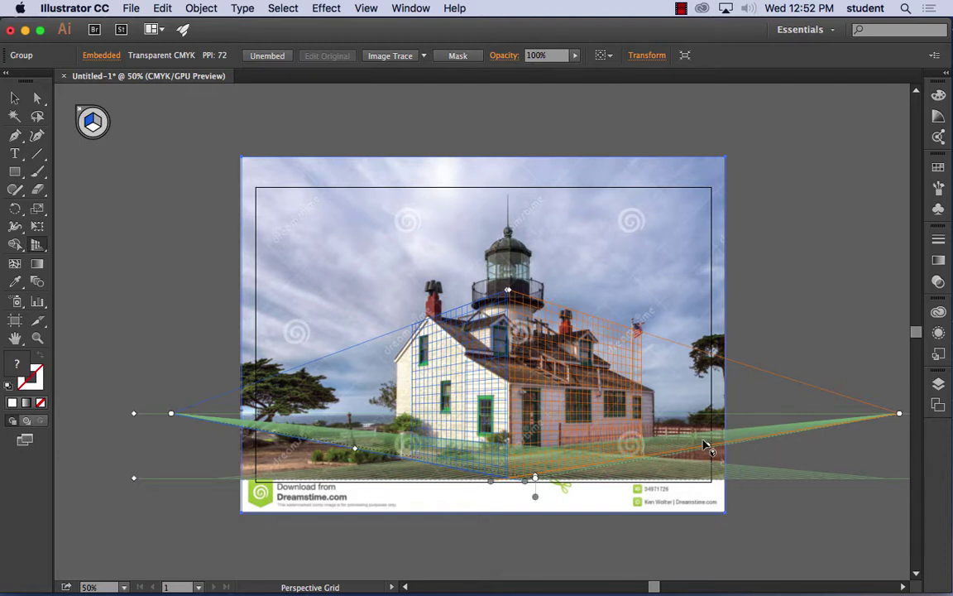
Step: Extend the right grid plane farther along the side wall and fine-tune the level of the ground plane
left_click_drag(708, 449, 739, 439)
left_click_drag(534, 499, 552, 502)
scroll(686, 503, "down", 1)
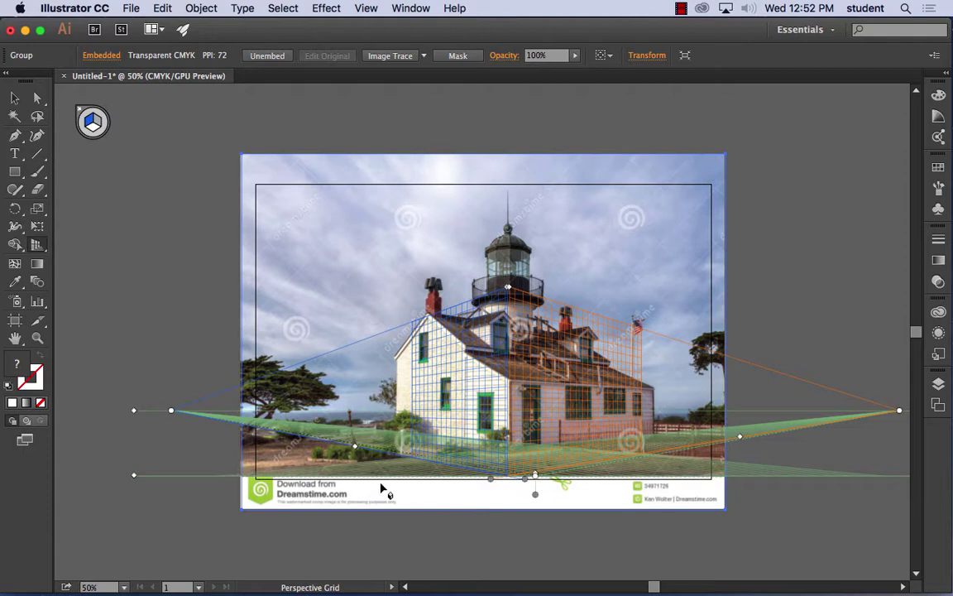
left_click_drag(493, 482, 538, 496)
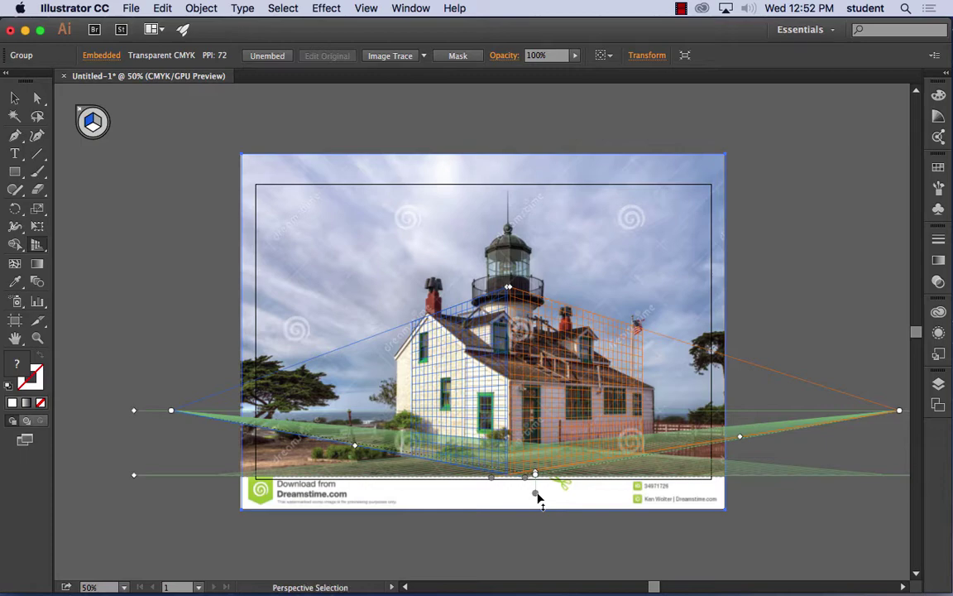
Step: Lower the grid's horizon line slightly from its left end and check the left grid plane against the gable wall up close
key("super+equal")
key("super+equal")
key("super+minus")
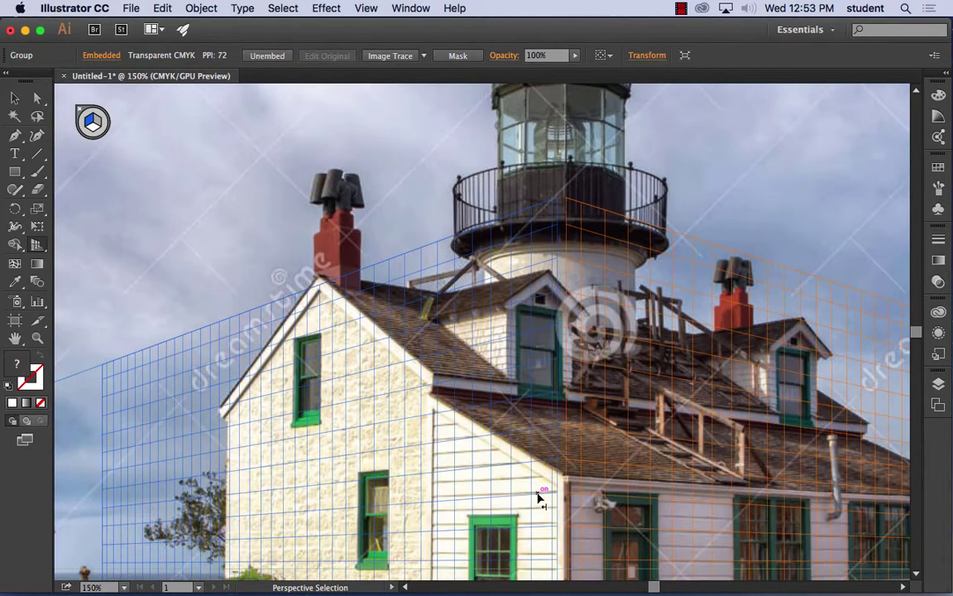
left_click_drag(595, 457, 423, 305)
left_click_drag(152, 421, 528, 338)
mouse_move(331, 383)
left_mouse_down()
mouse_move(518, 368)
mouse_move(640, 336)
mouse_move(611, 339)
left_mouse_up()
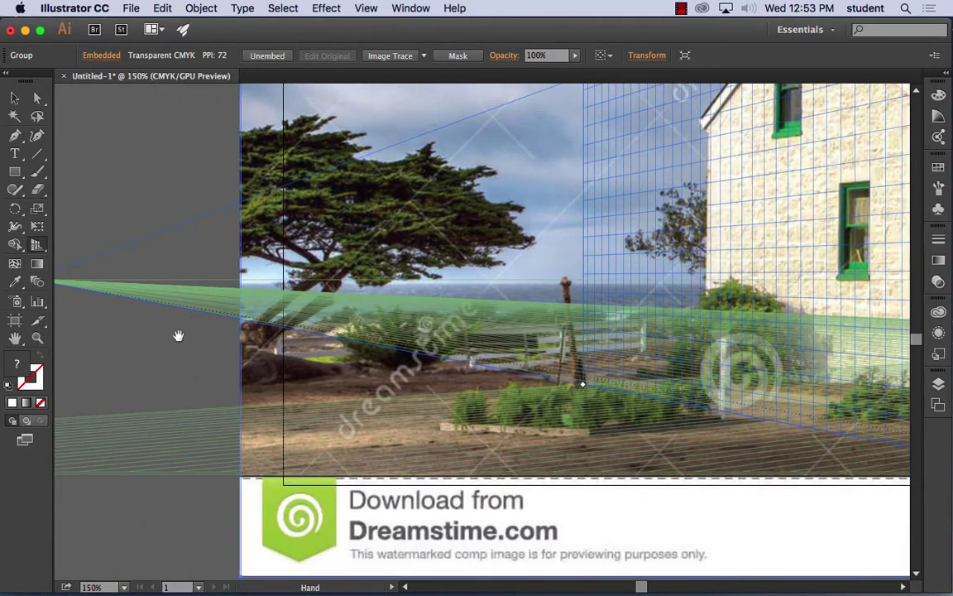
left_click_drag(187, 330, 304, 330)
key("shift+p")
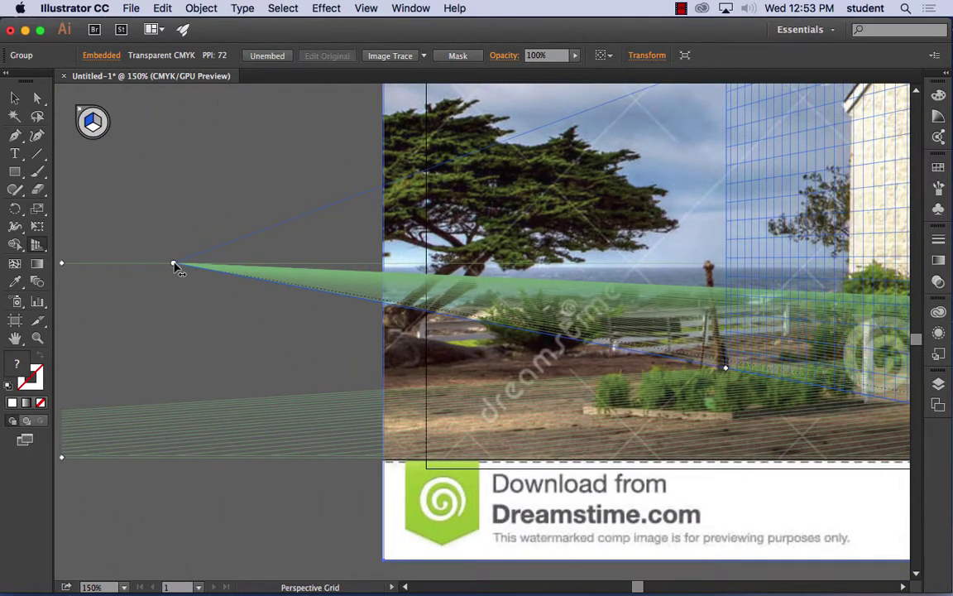
left_click_drag(62, 266, 96, 274)
key("space")
left_click_drag(557, 317, 332, 319)
left_click_drag(193, 403, 281, 312)
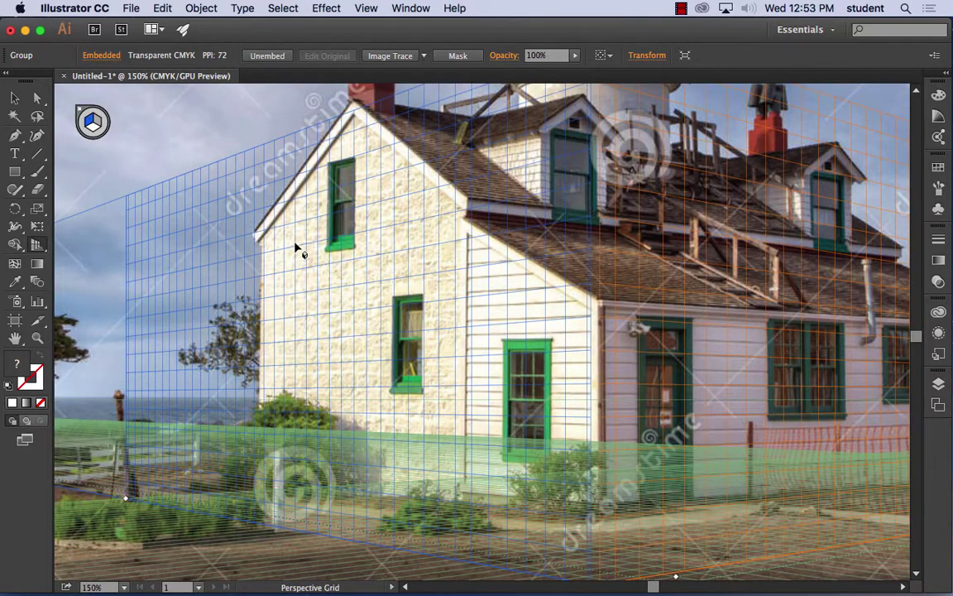
Step: Create a second blank document, accepting the offered new document settings
left_click(132, 7)
left_click(147, 27)
left_click(557, 414)
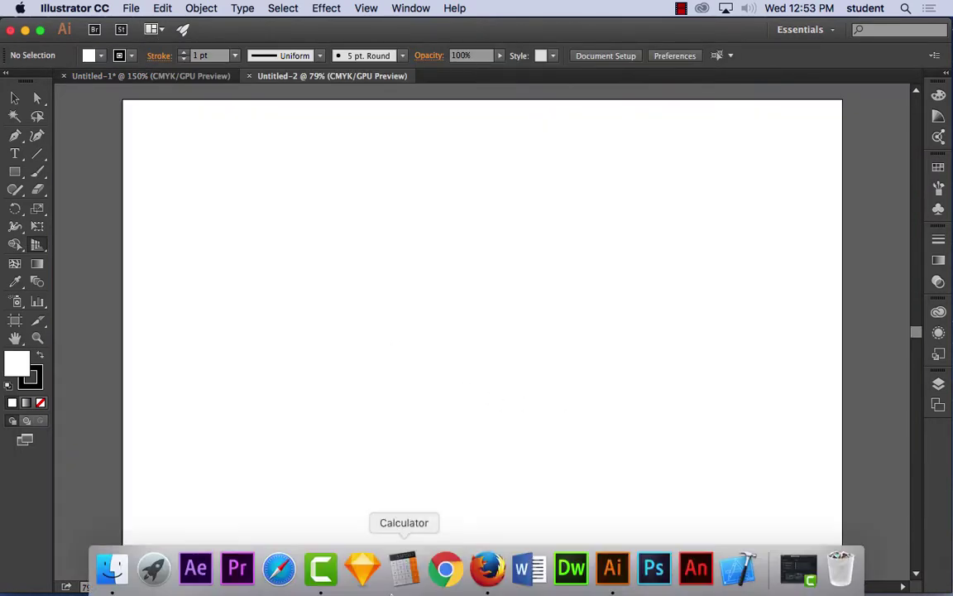
Step: Switch to Firefox and run a Google image search for "main street USA" in place of the lighthouse query
left_click(487, 568)
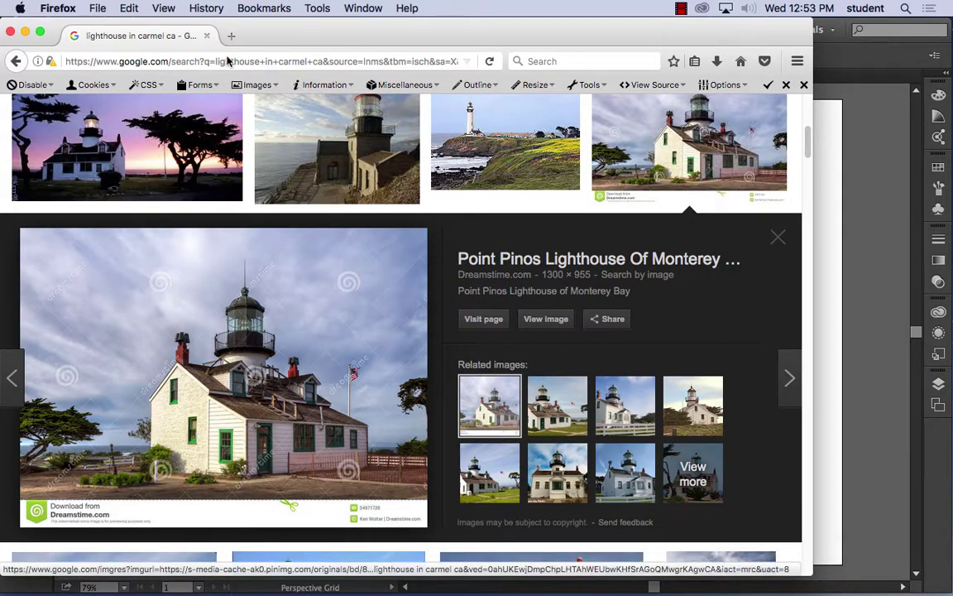
scroll(164, 162, "up", 5)
left_click_drag(258, 124, 87, 107)
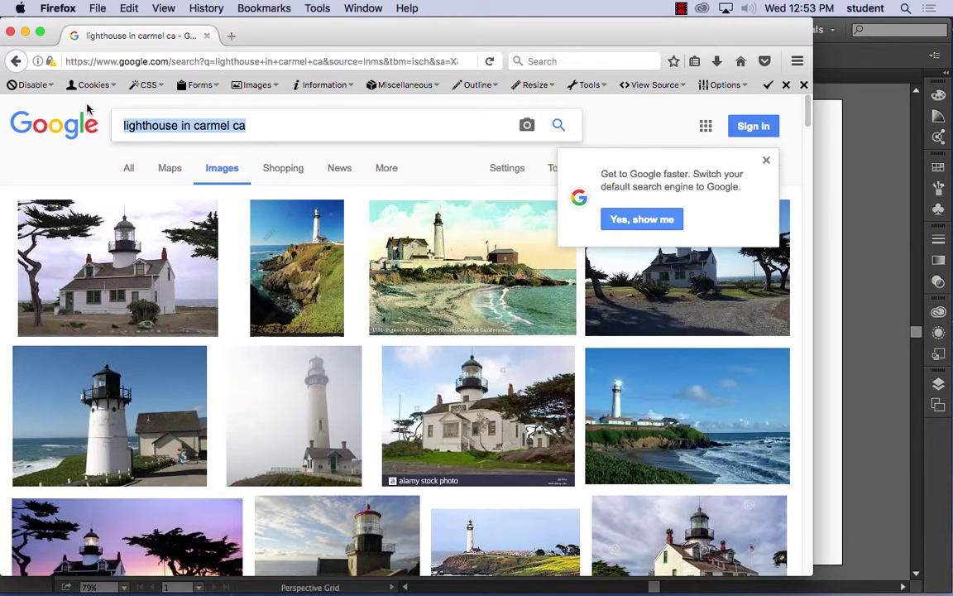
type("main str")
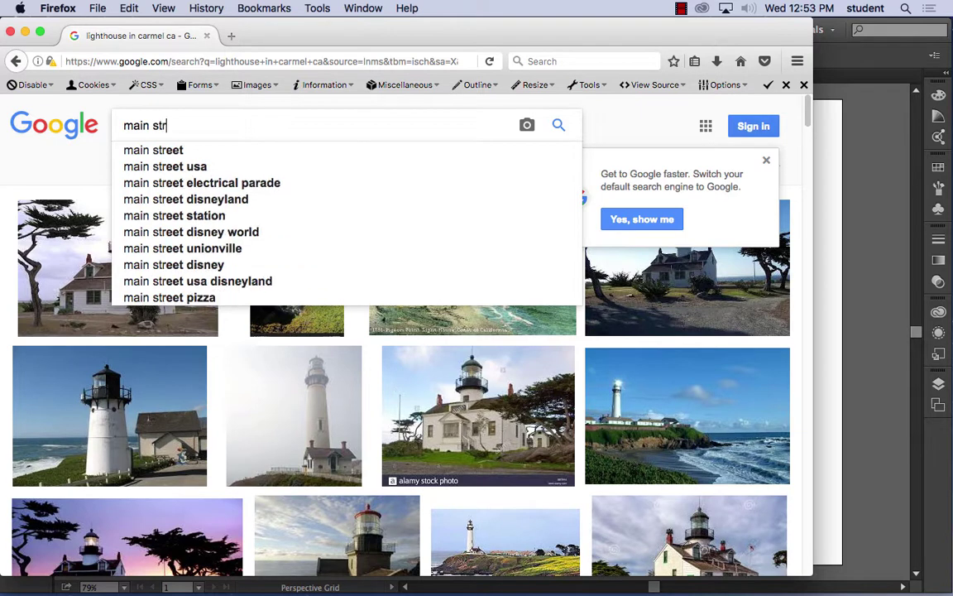
type("eet USA")
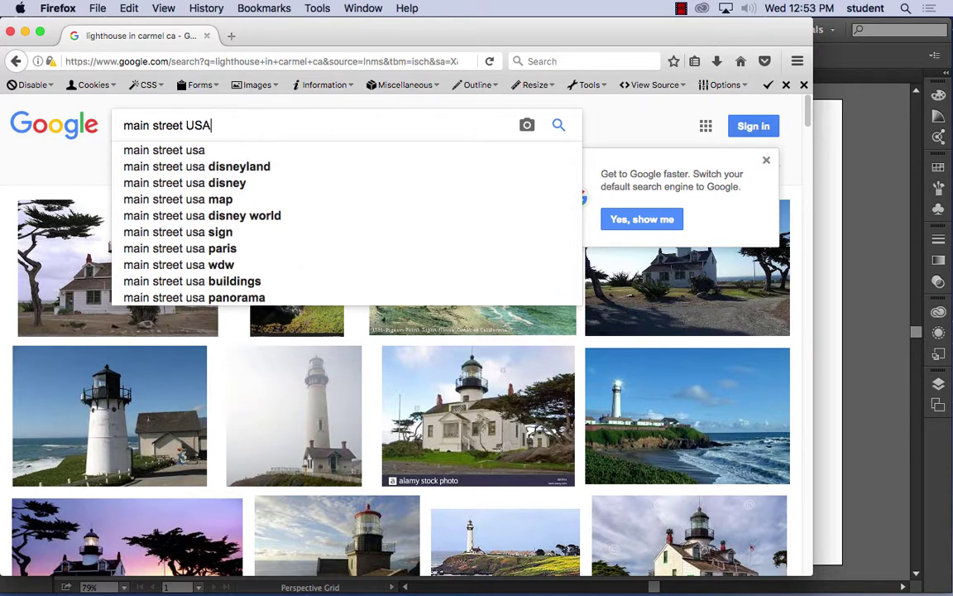
left_click(559, 126)
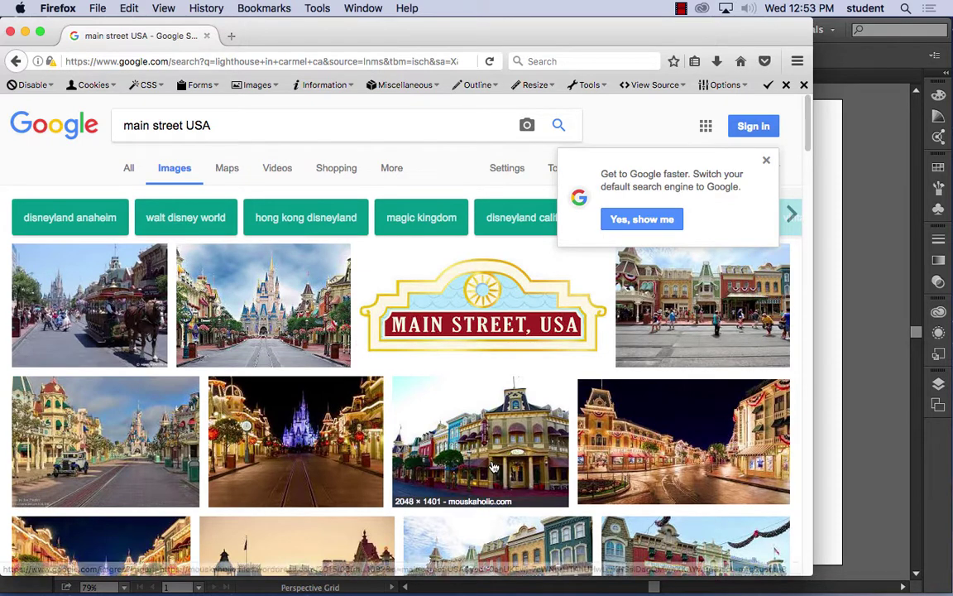
Step: Look through the main street image results for a street photo with buildings in clear perspective
scroll(686, 471, "down", 5)
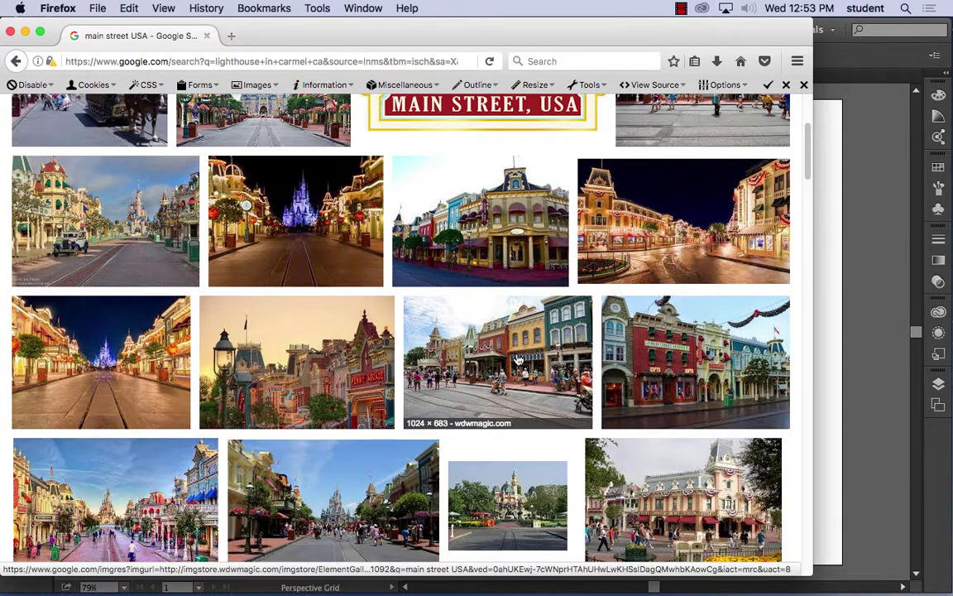
scroll(271, 342, "down", 5)
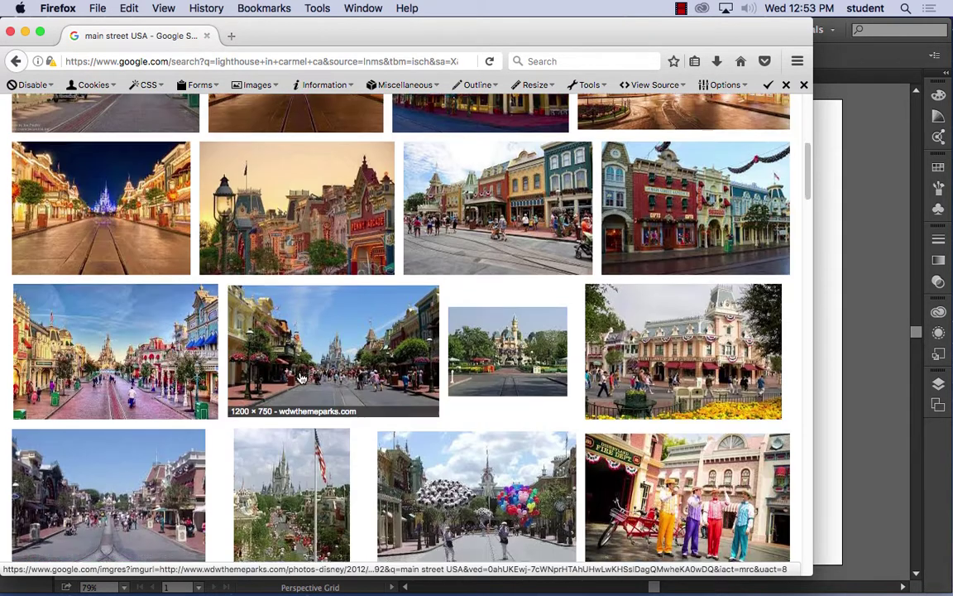
scroll(303, 377, "down", 3)
scroll(303, 377, "down", 10)
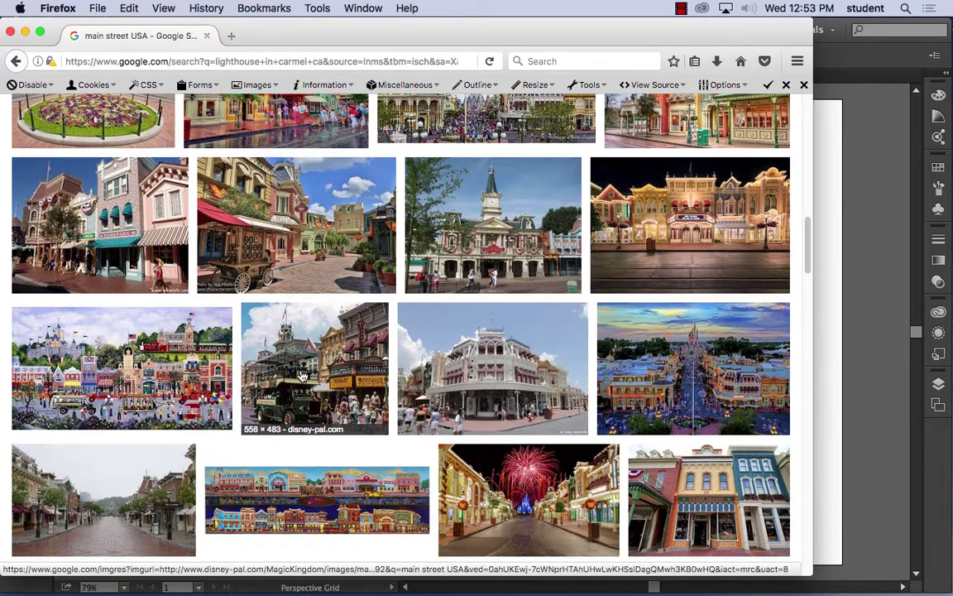
scroll(303, 377, "down", 5)
scroll(302, 375, "down", 4)
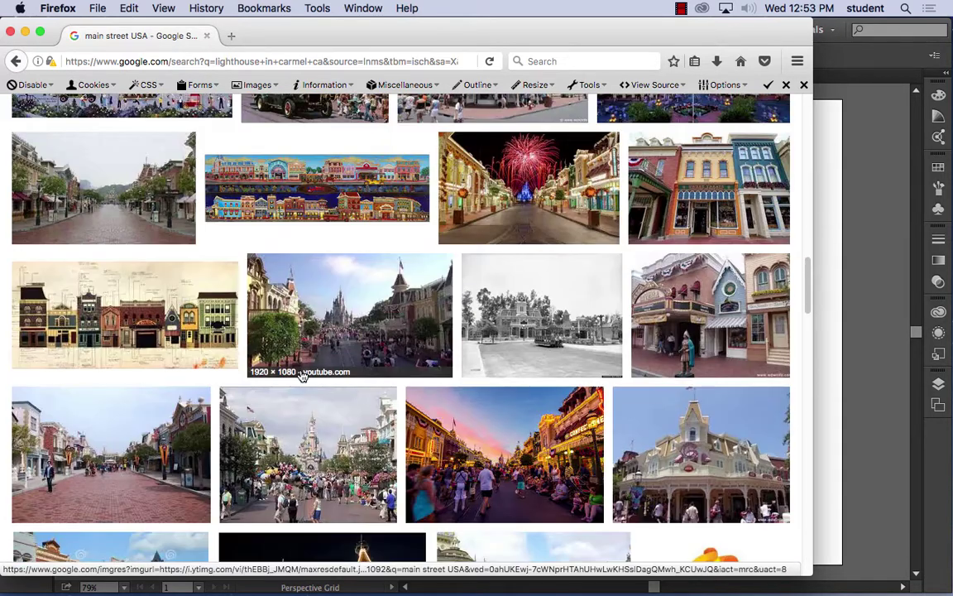
scroll(302, 376, "down", 11)
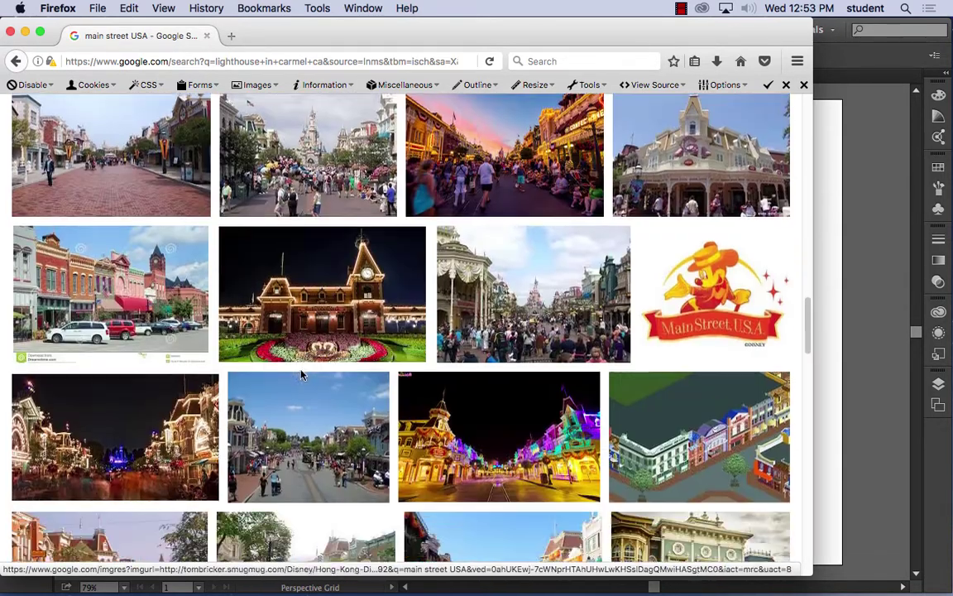
scroll(303, 376, "down", 7)
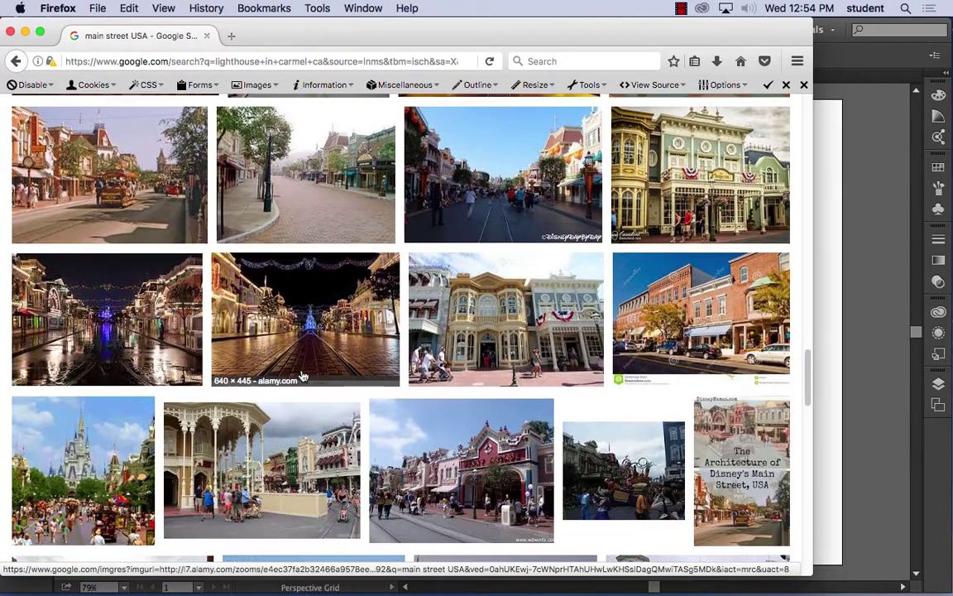
scroll(303, 375, "down", 8)
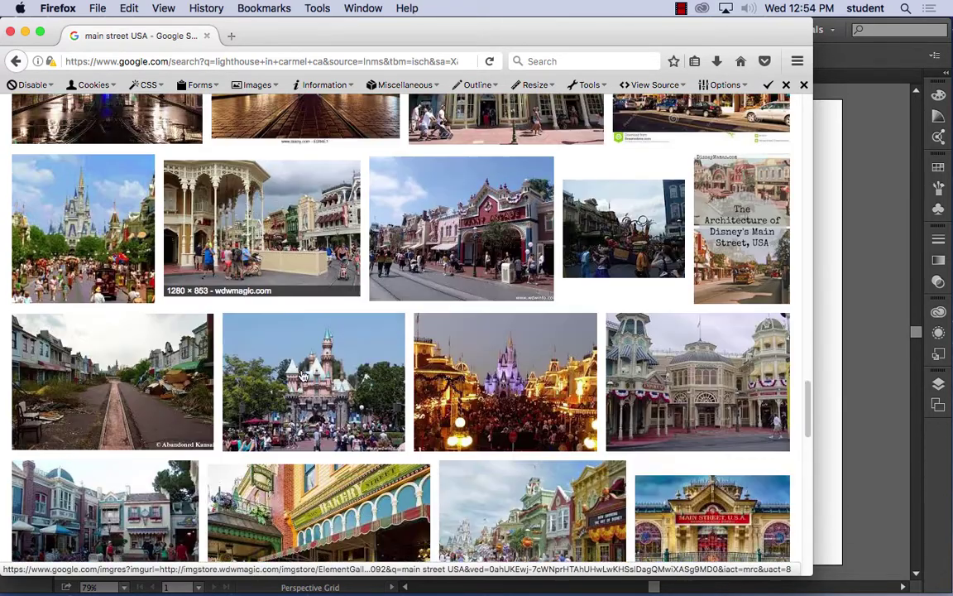
scroll(303, 375, "down", 1)
scroll(303, 375, "down", 8)
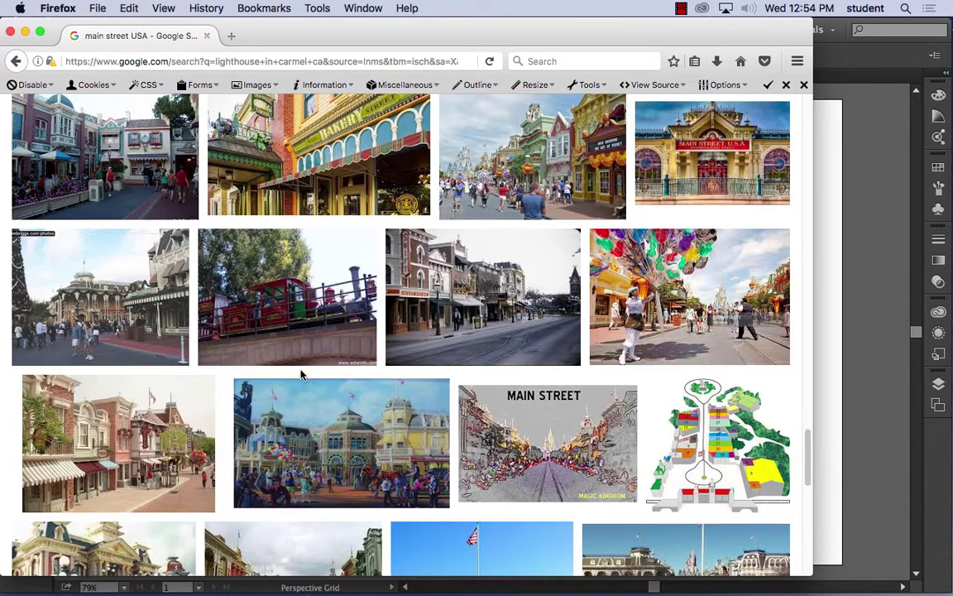
scroll(303, 376, "down", 7)
scroll(303, 375, "down", 12)
scroll(302, 374, "down", 15)
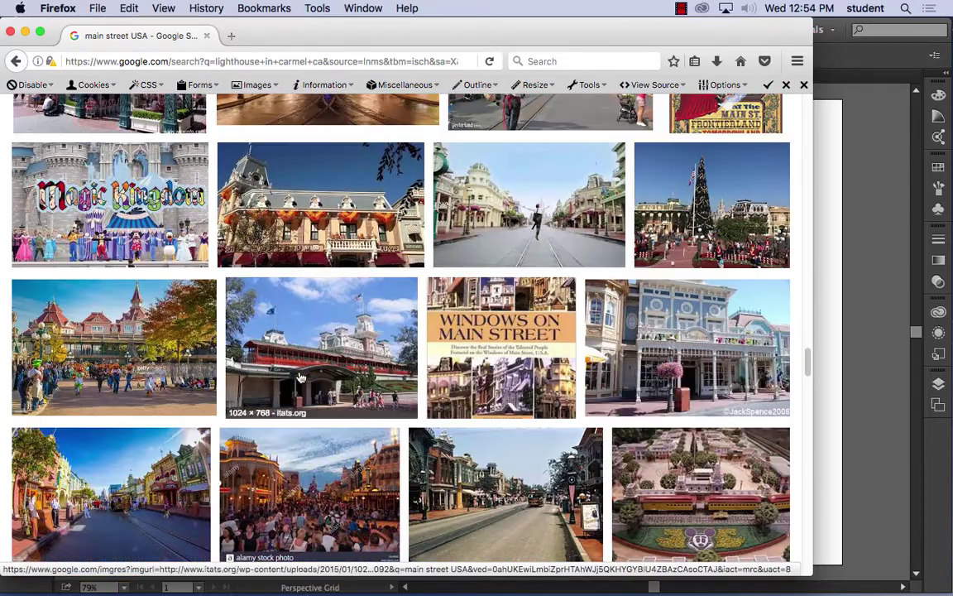